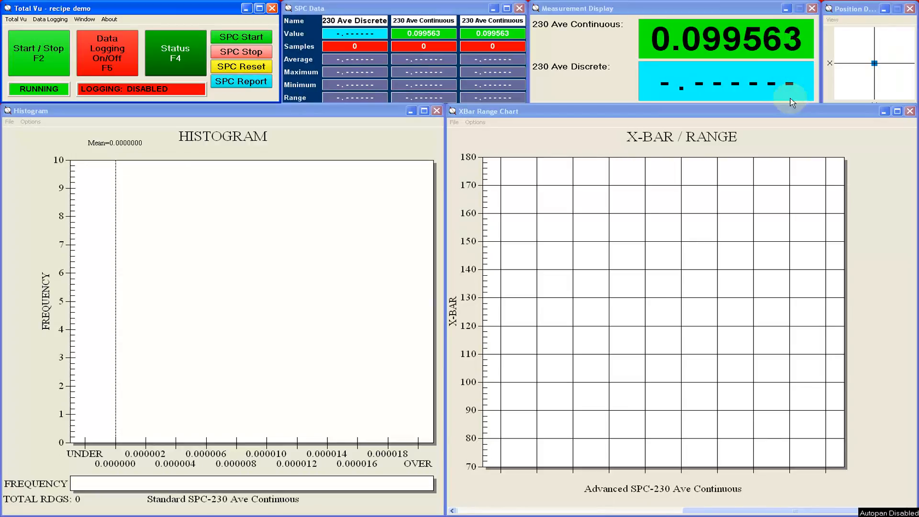
Step: Open the full configuration and start a new action of type Measurement: Sample Discrete
left_click(23, 21)
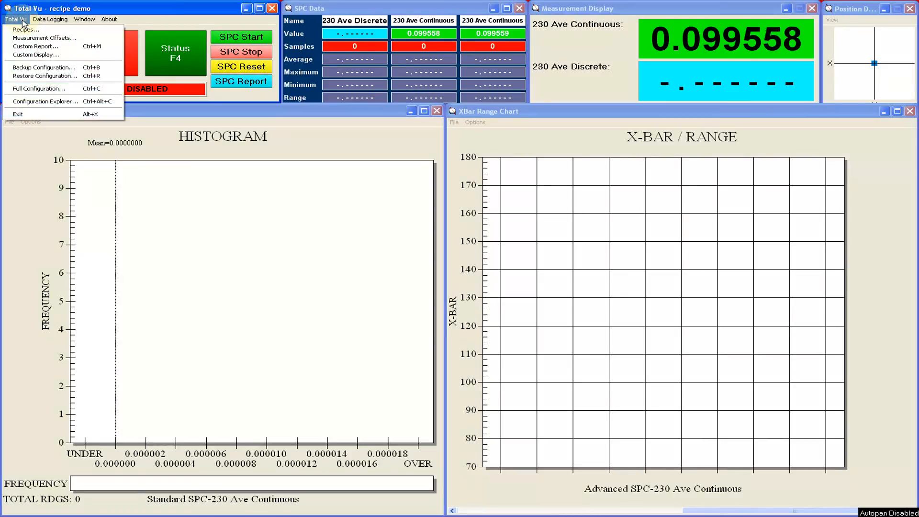
left_click(67, 90)
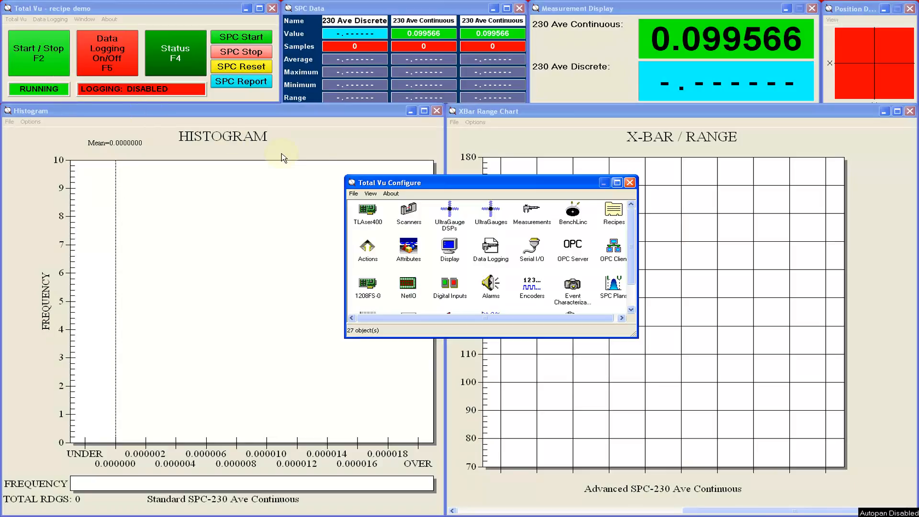
double_click(368, 249)
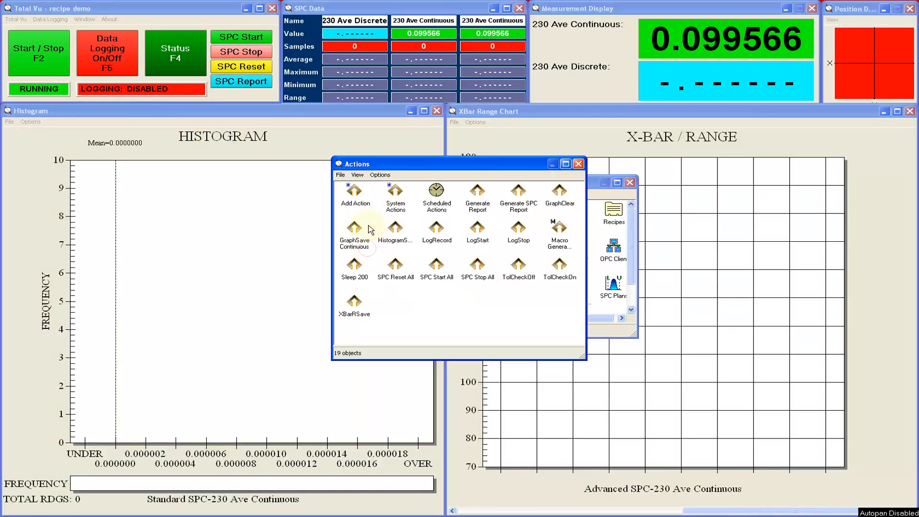
double_click(356, 194)
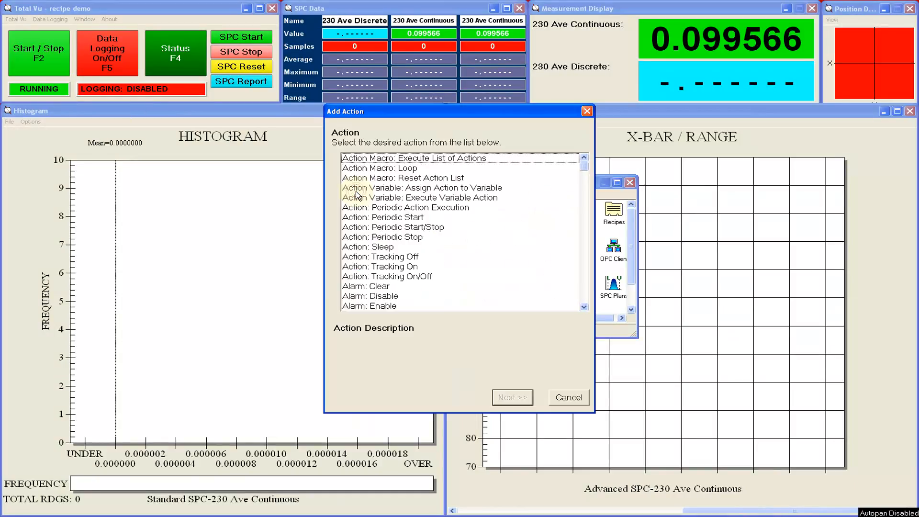
scroll(358, 206, "down", 10)
left_click(358, 206)
scroll(360, 211, "down", 2)
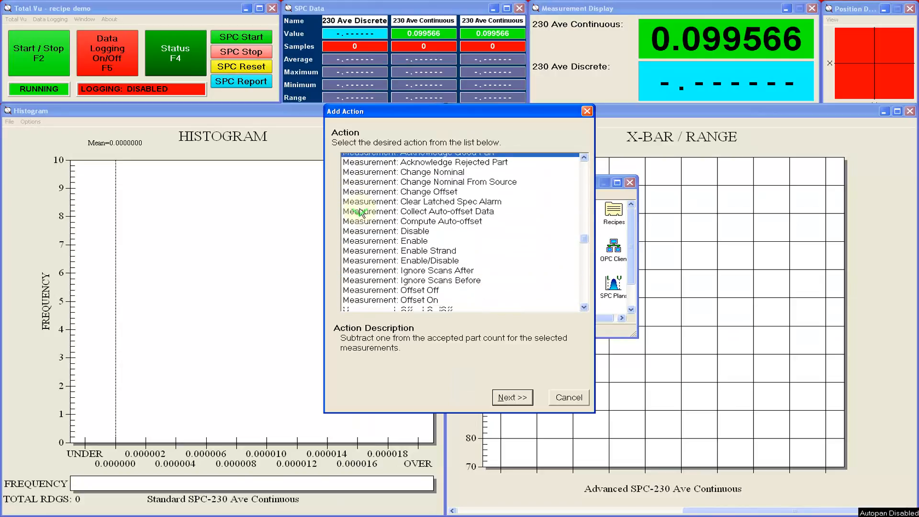
scroll(359, 212, "down", 10)
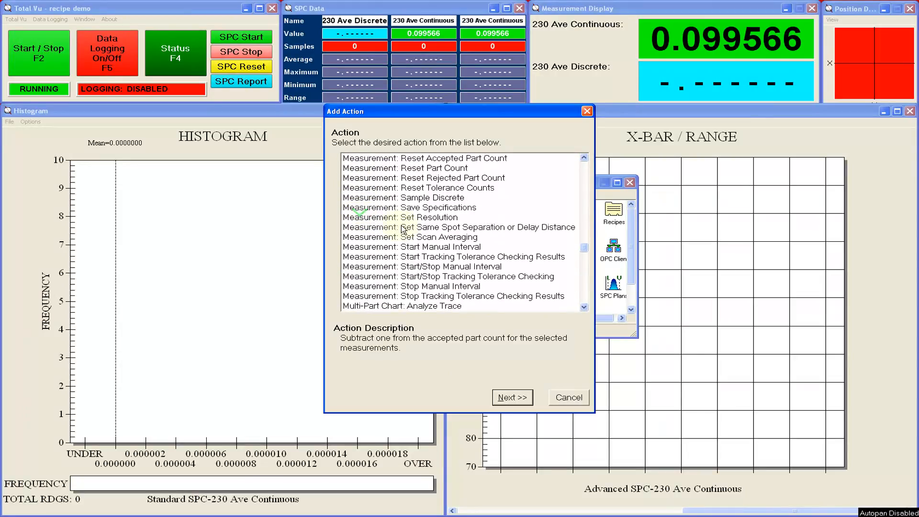
left_click(438, 199)
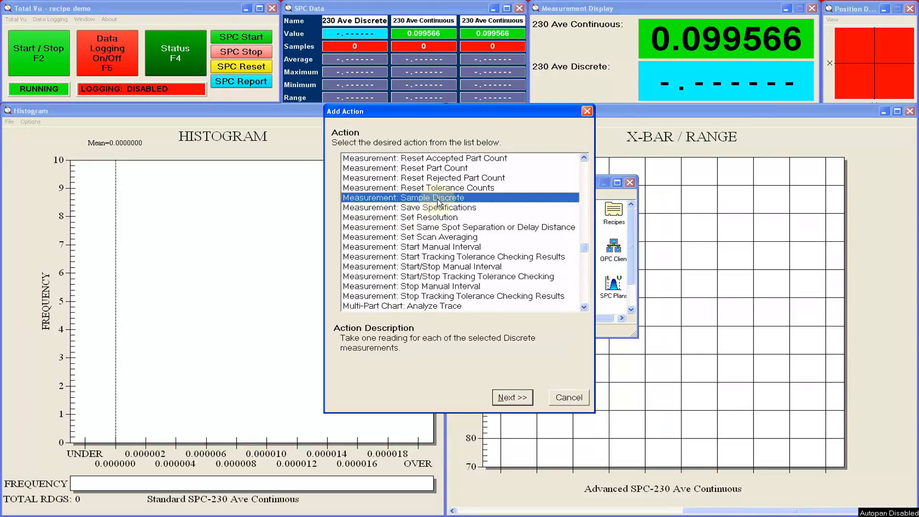
left_click(513, 397)
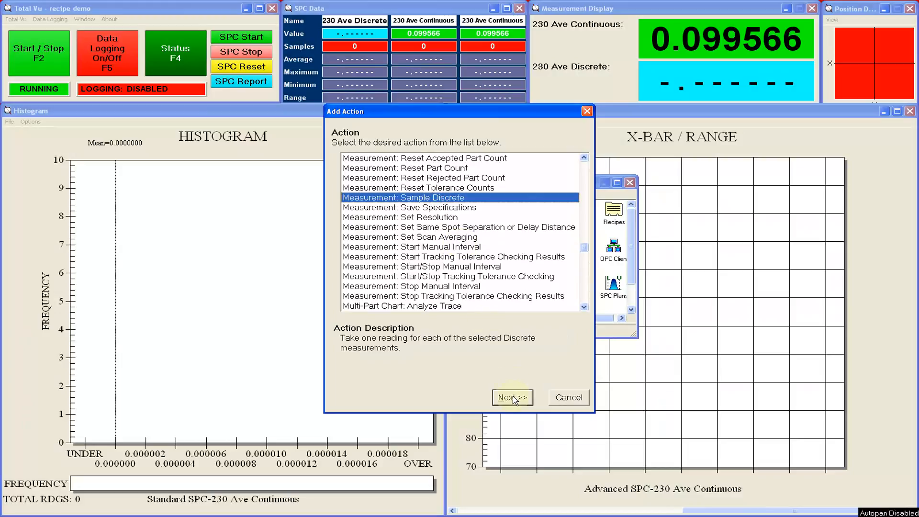
left_click(513, 398)
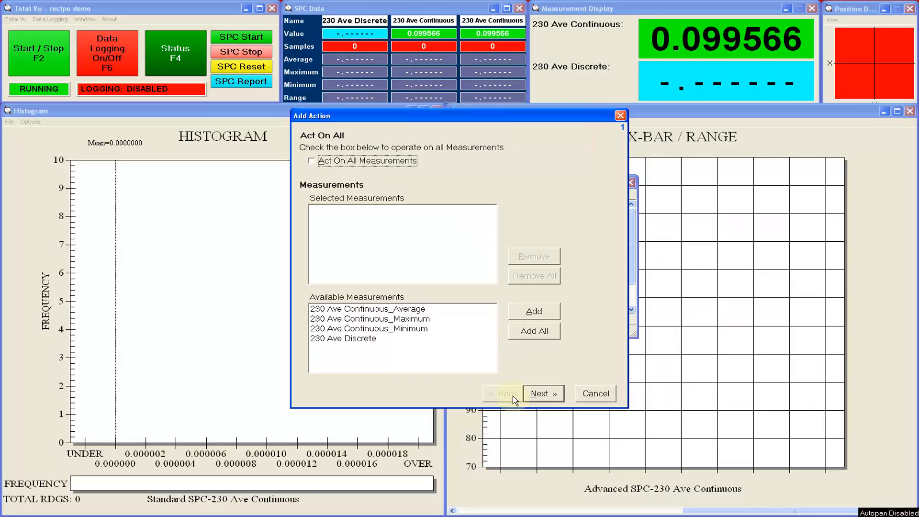
Step: Assign the 230 Ave Discrete measurement to the new action and enable Restart Measurement Averaging
left_click(444, 339)
left_click(525, 314)
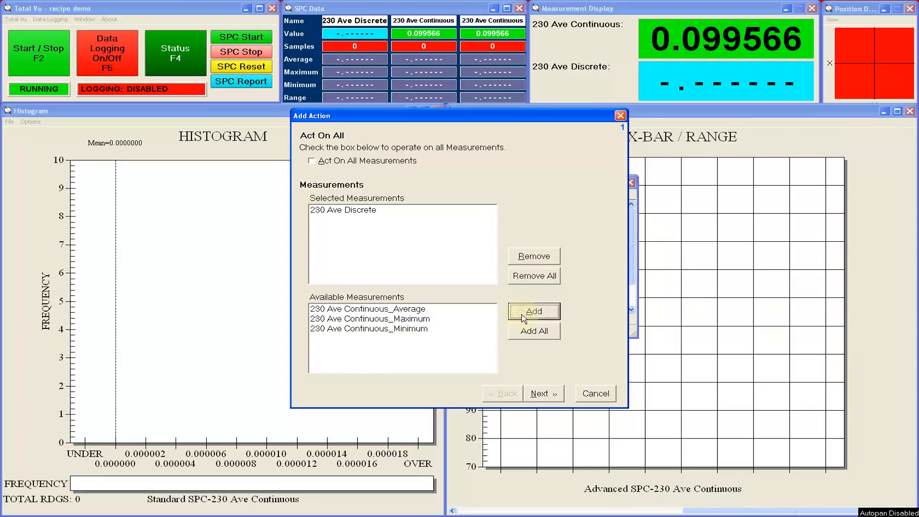
left_click(558, 395)
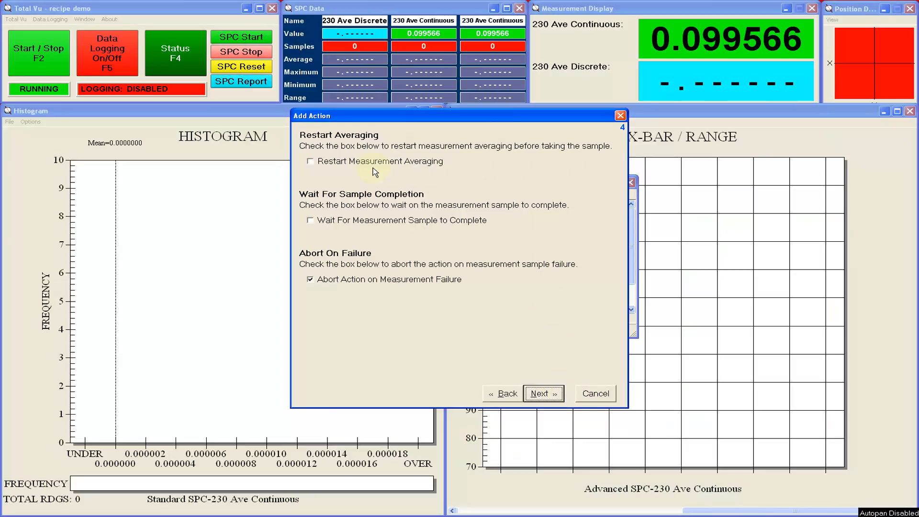
left_click(310, 162)
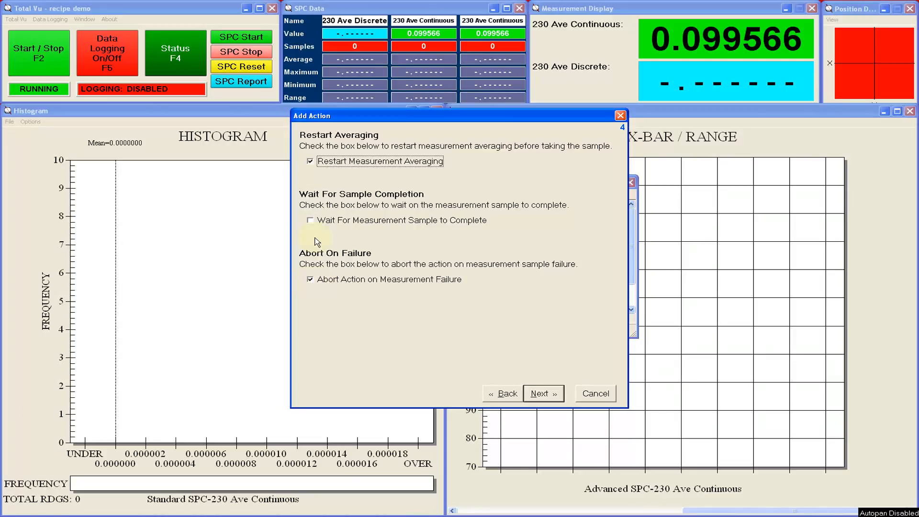
left_click(544, 394)
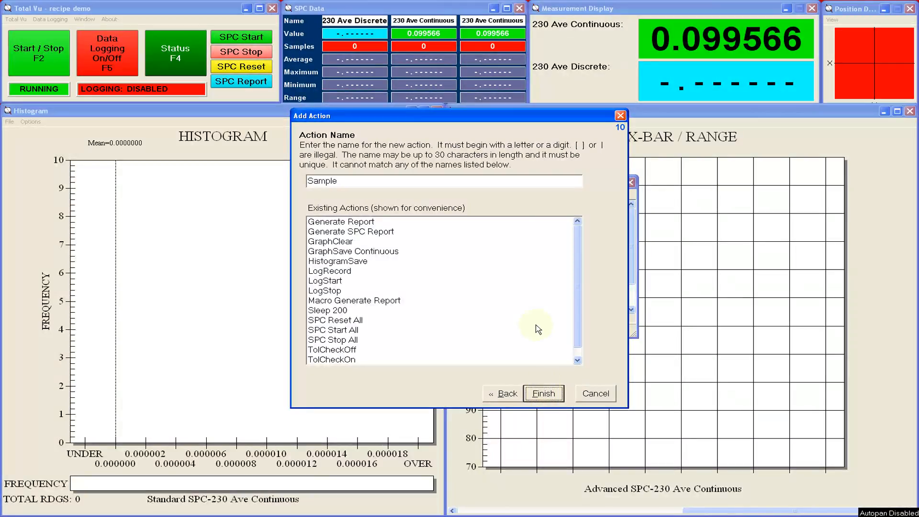
Step: Name the new action Sample Discrete, finish creating it and close the Actions window
left_click(479, 183)
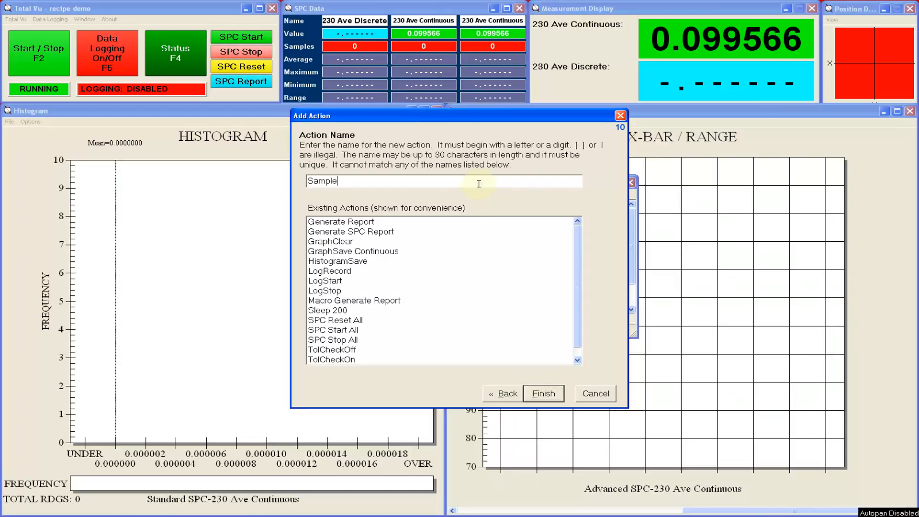
type("Discrete")
left_click(544, 395)
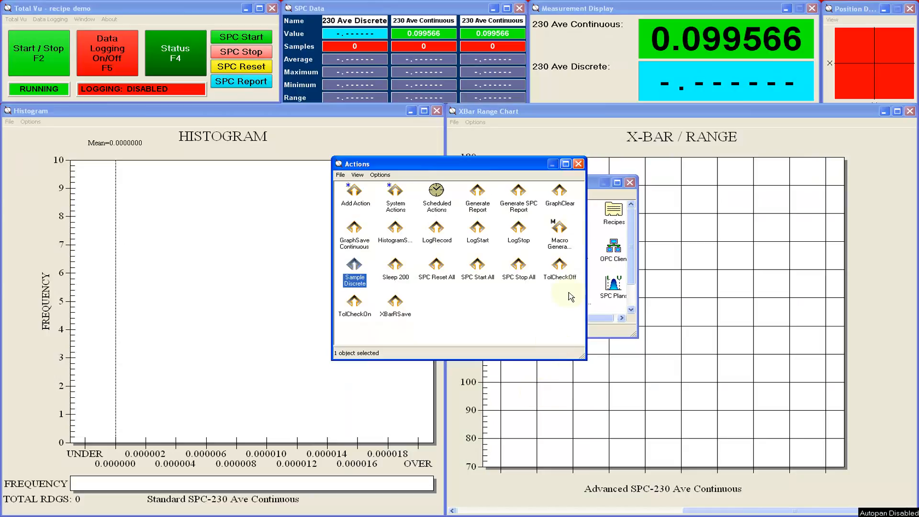
left_click(579, 166)
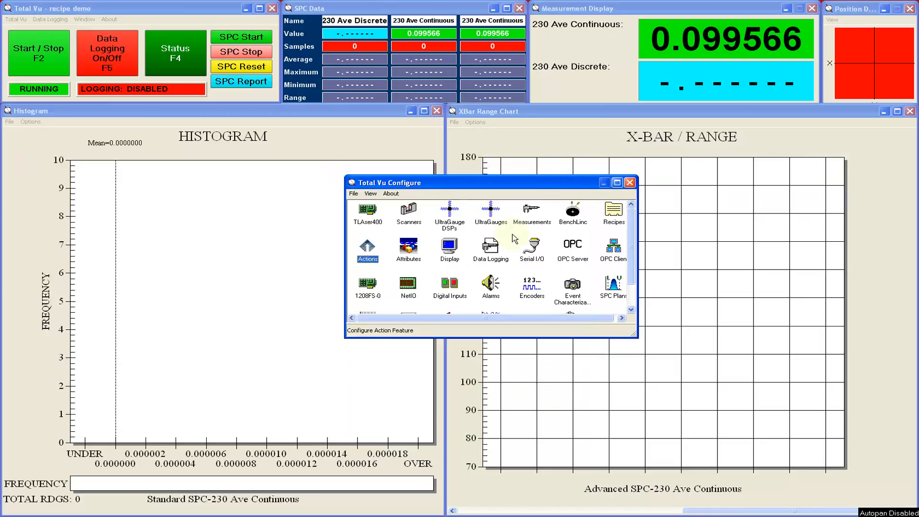
Step: Add a new button named Sample in the display configuration
double_click(449, 243)
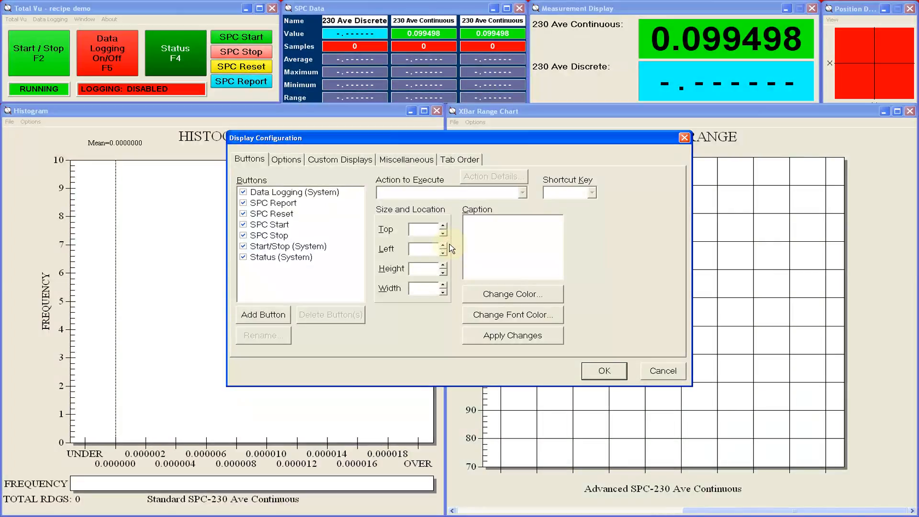
left_click(277, 316)
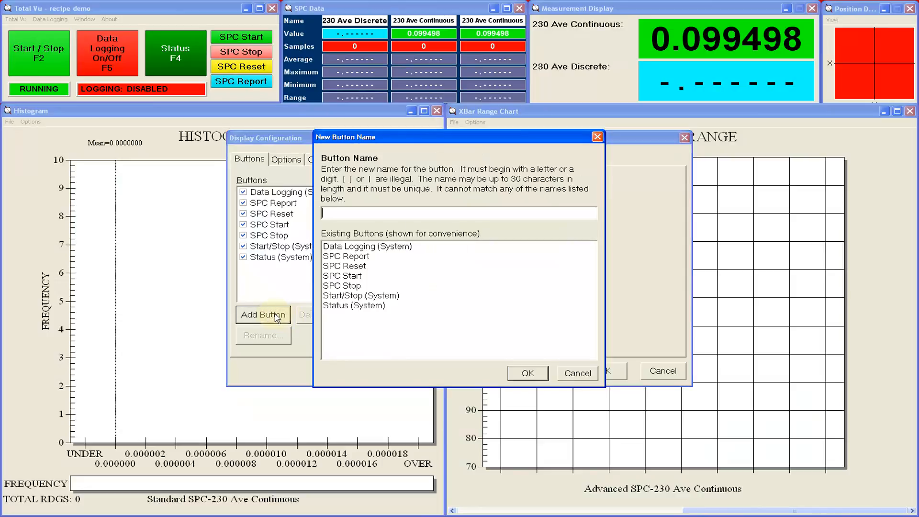
type("Sample")
left_click(521, 373)
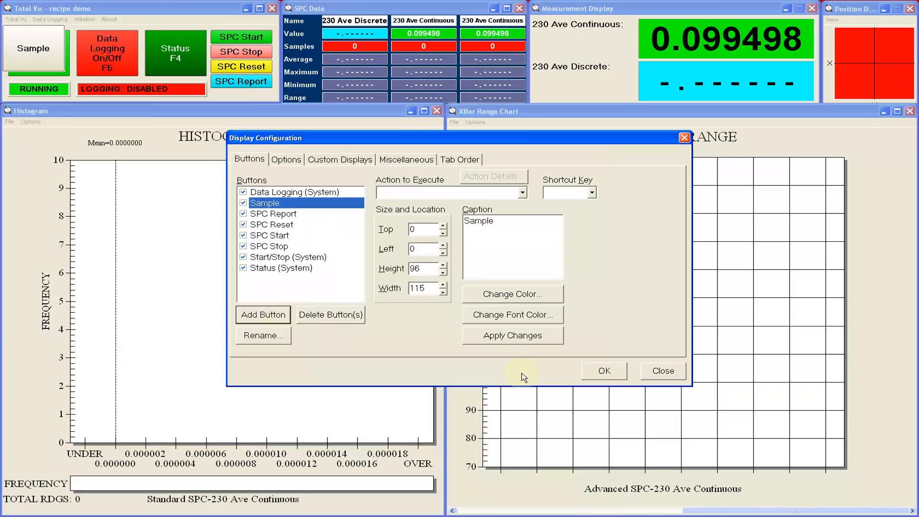
Step: Set the Sample button to execute the Sample Discrete action and review that action's properties and selected discrete measurements
left_click(521, 193)
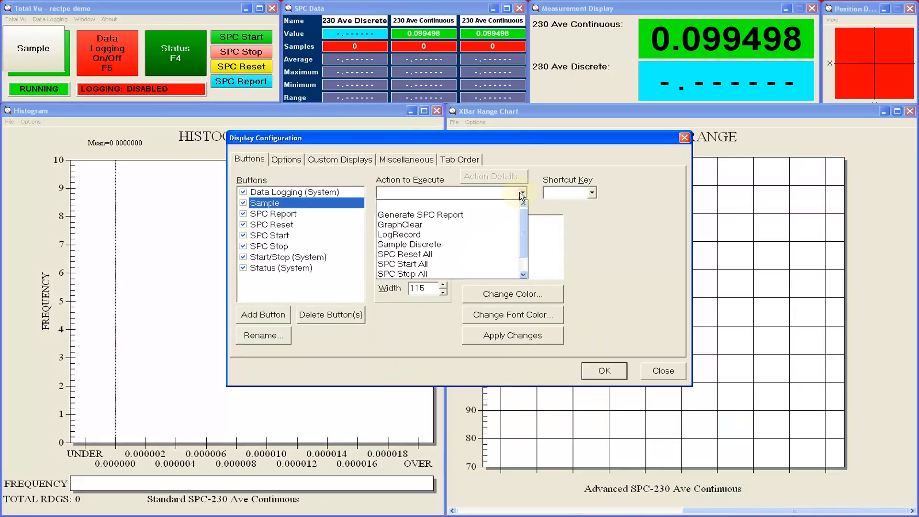
left_click(472, 244)
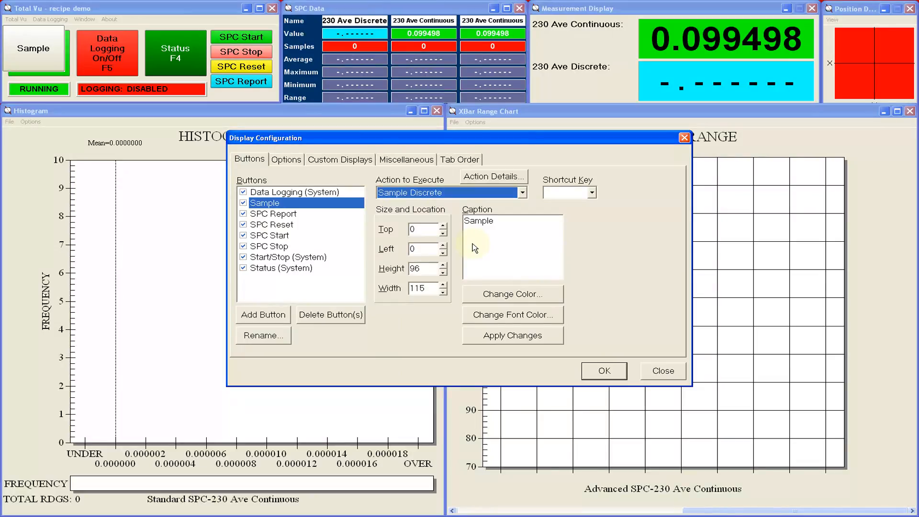
left_click(498, 181)
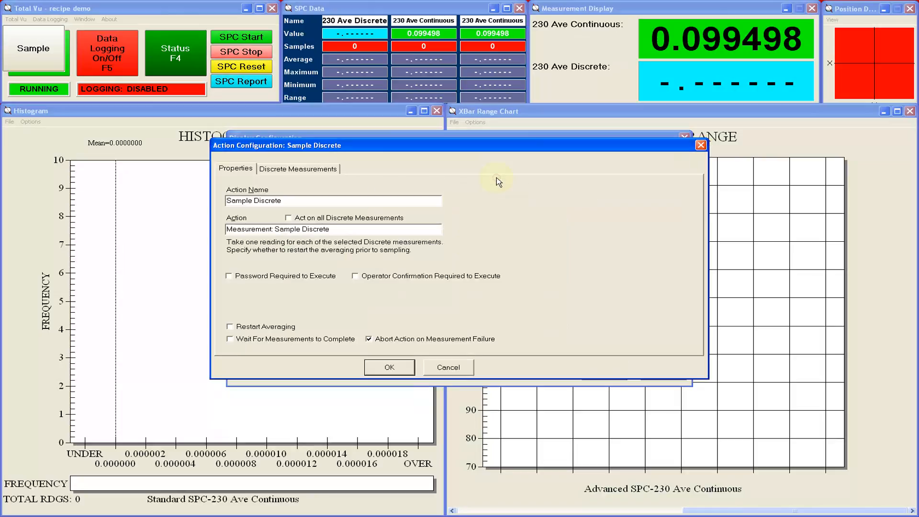
left_click(310, 172)
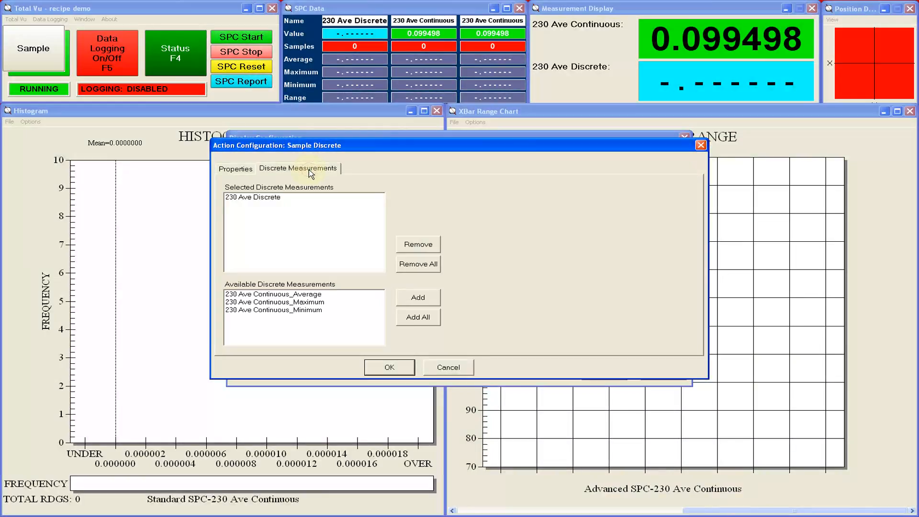
left_click(389, 367)
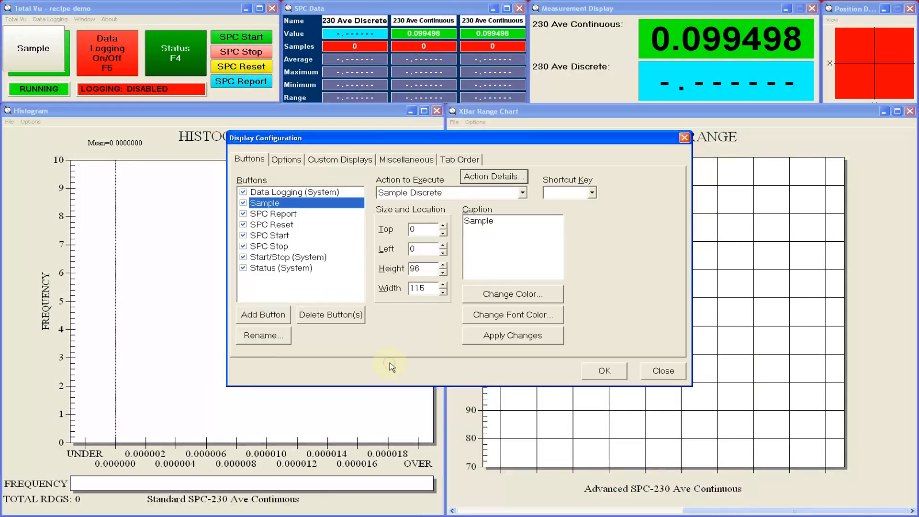
Step: Set the Sample button's top to 130, left to 380, height to 30 and width to 115
left_click(420, 230)
left_click_drag(420, 230, 405, 234)
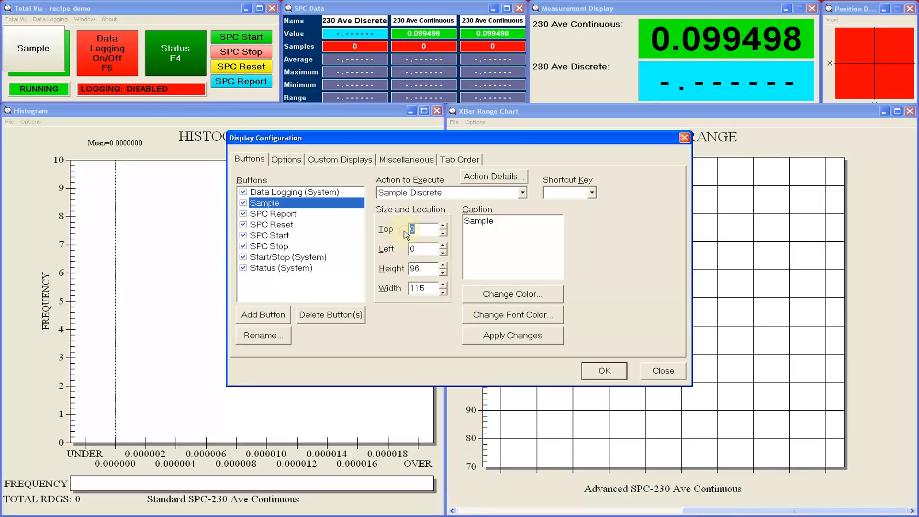
type("130")
key("Tab")
type("380")
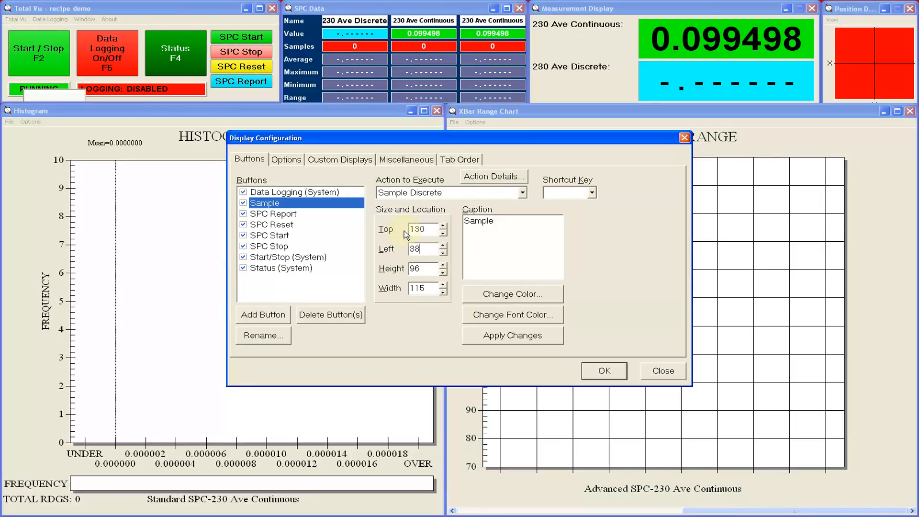
key("Tab")
type("30")
key("Tab")
type("115")
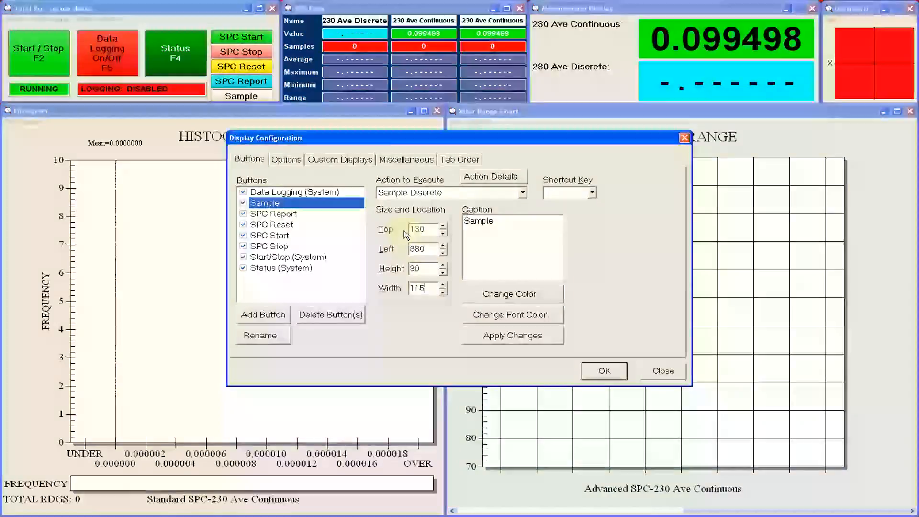
Step: Give the Sample button a blue background and a white font color, and apply the changes
left_click_drag(503, 220, 462, 220)
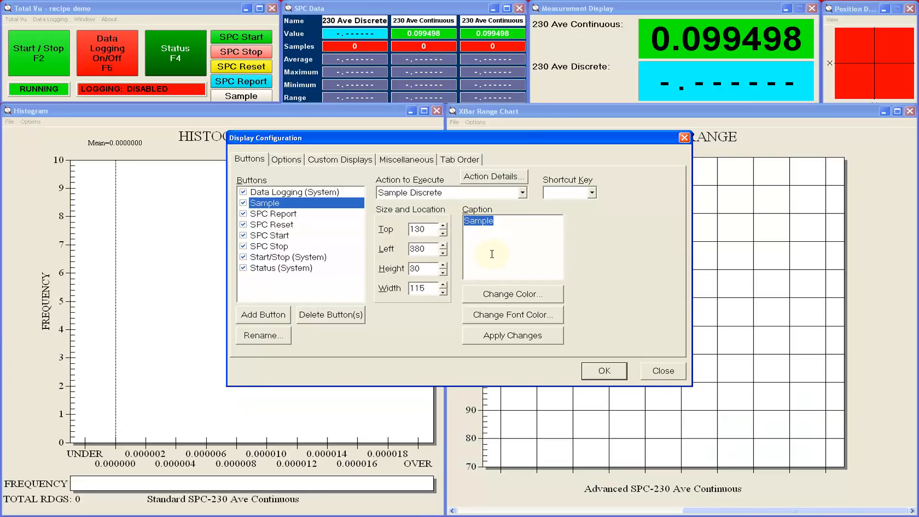
left_click(511, 293)
left_click(465, 181)
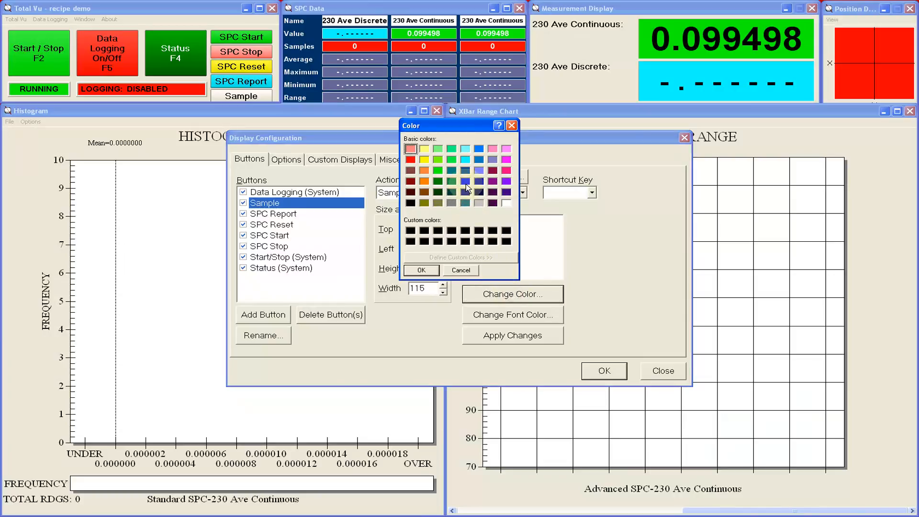
left_click(431, 272)
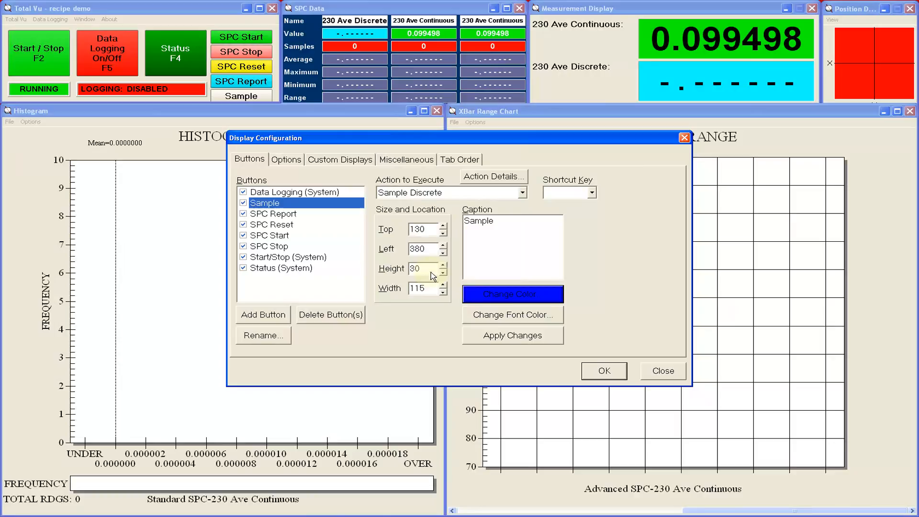
left_click(511, 315)
left_click(507, 204)
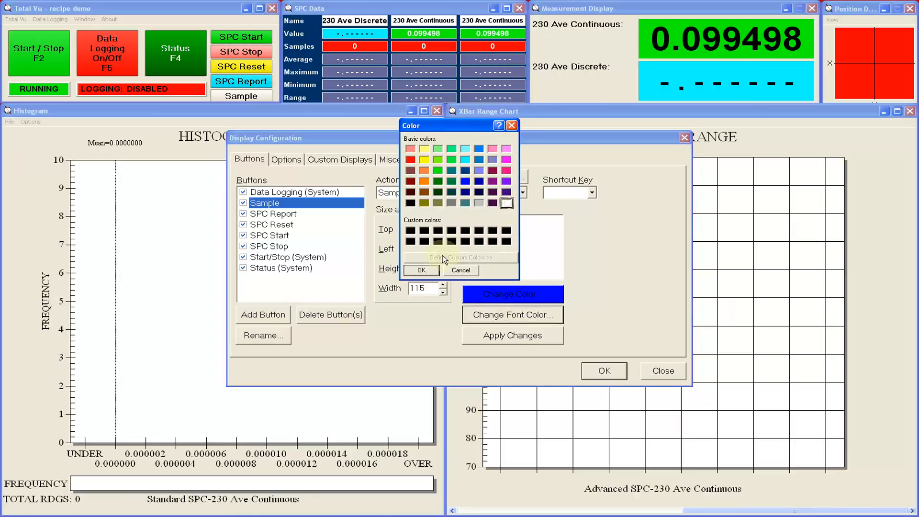
left_click(421, 271)
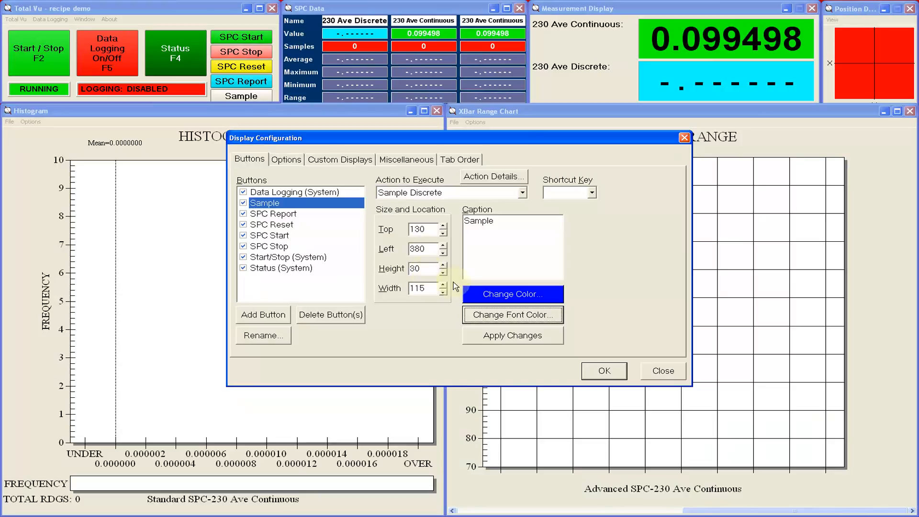
left_click(510, 338)
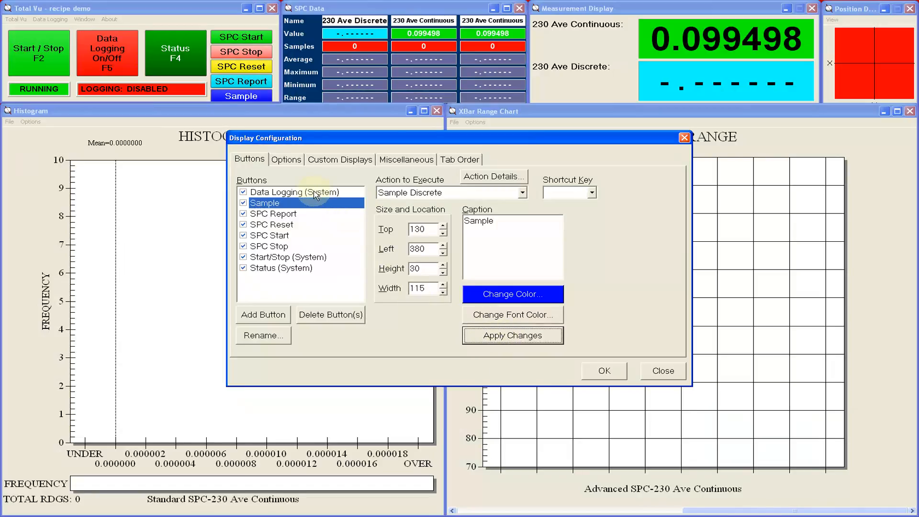
Step: Allow reconfiguration of the main display in the display options, save the settings and close the configuration window
left_click(289, 161)
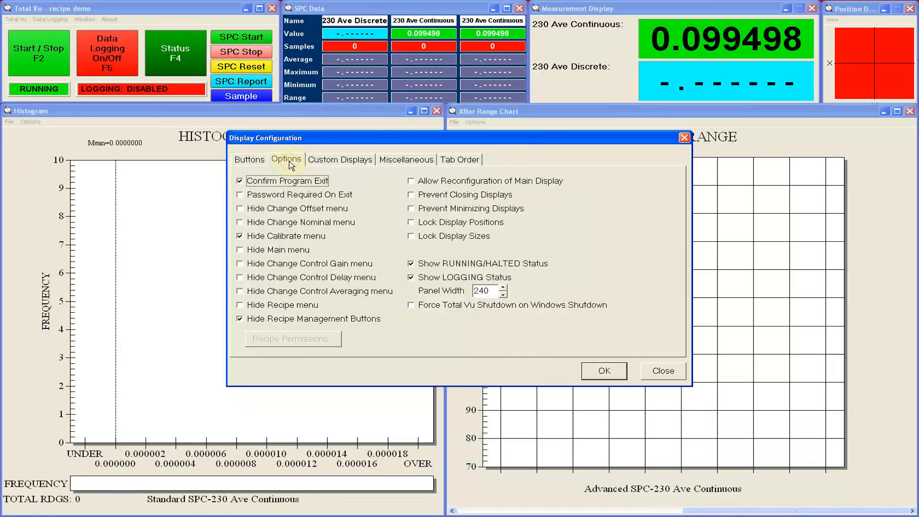
left_click(411, 182)
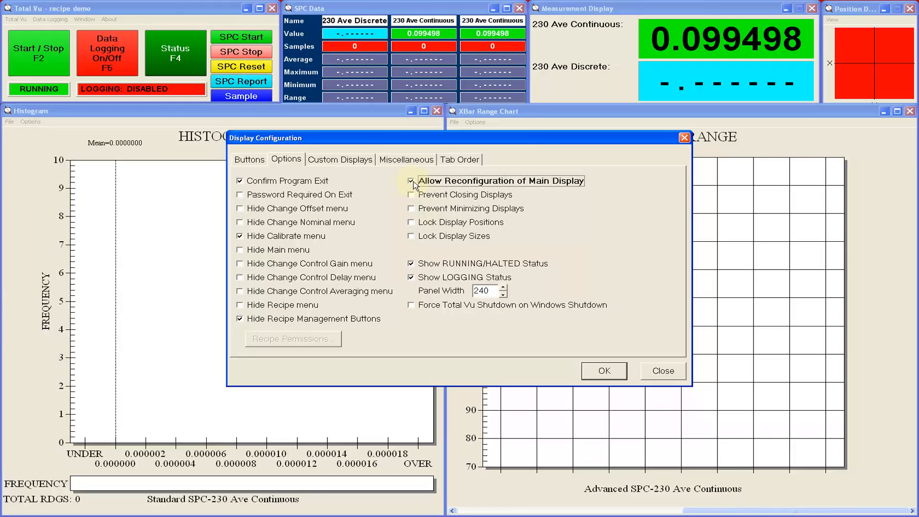
left_click(601, 373)
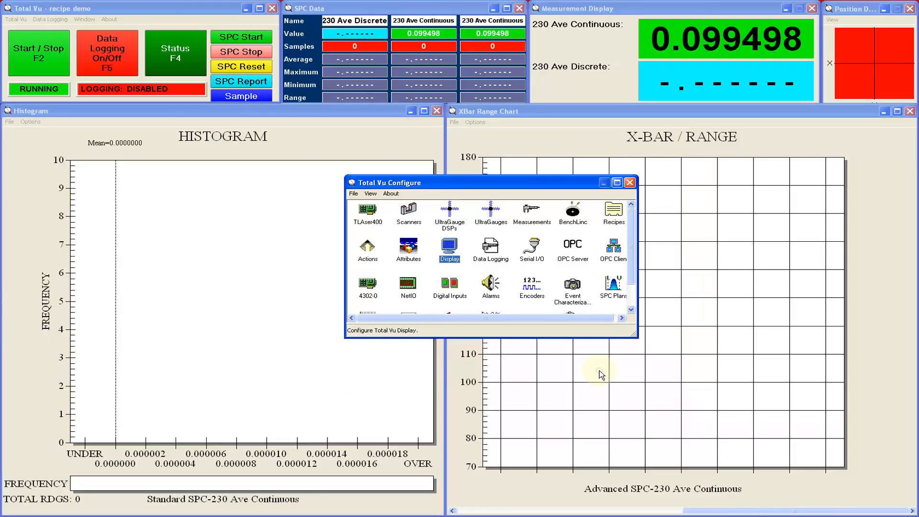
left_click(629, 183)
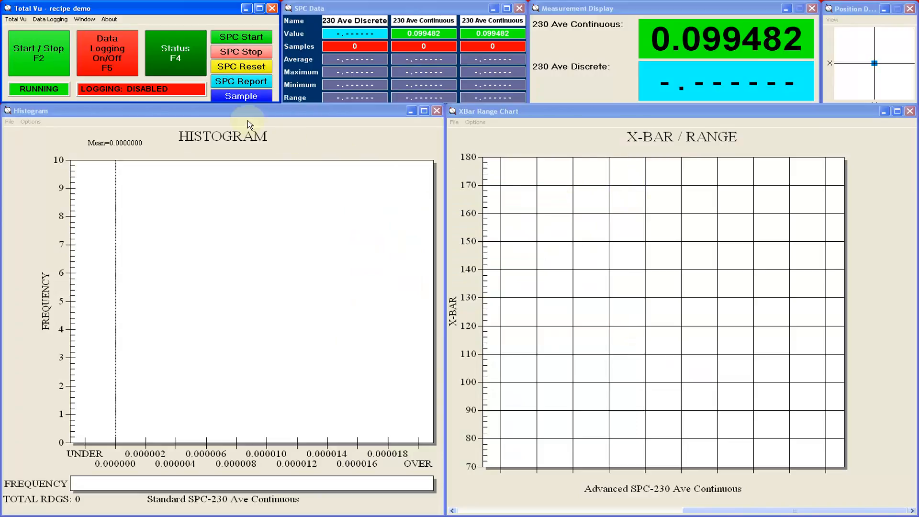
Step: Adjust the Sample button's position below SPC Report on the main display and trigger it to sample the discrete measurement
right_click(230, 99)
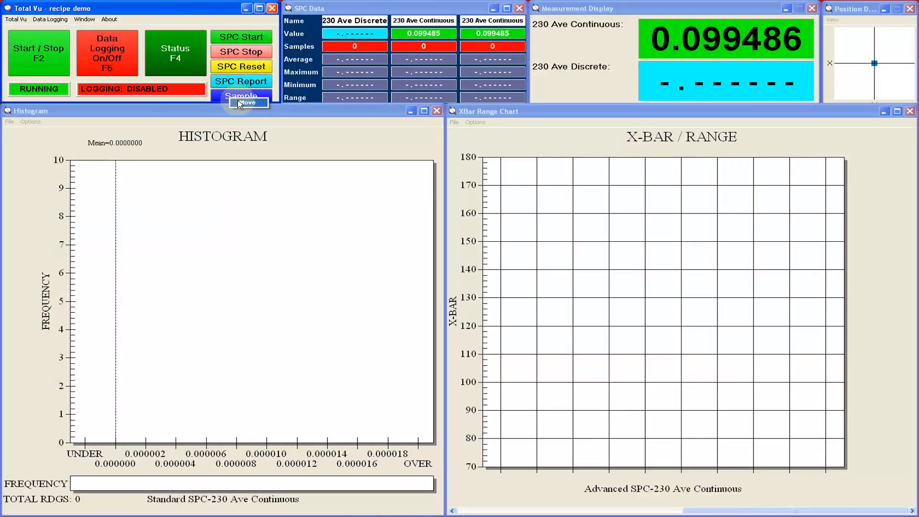
left_click(240, 103)
left_click_drag(236, 99, 216, 94)
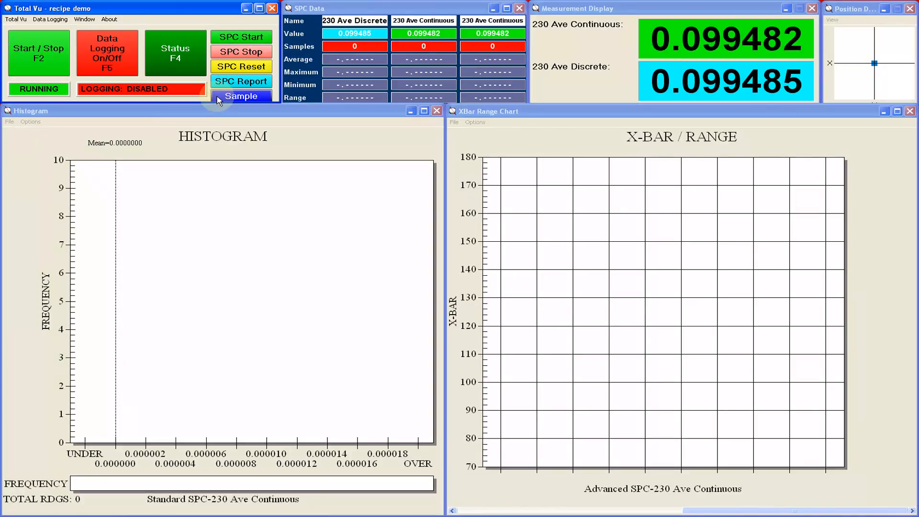
left_click(219, 97)
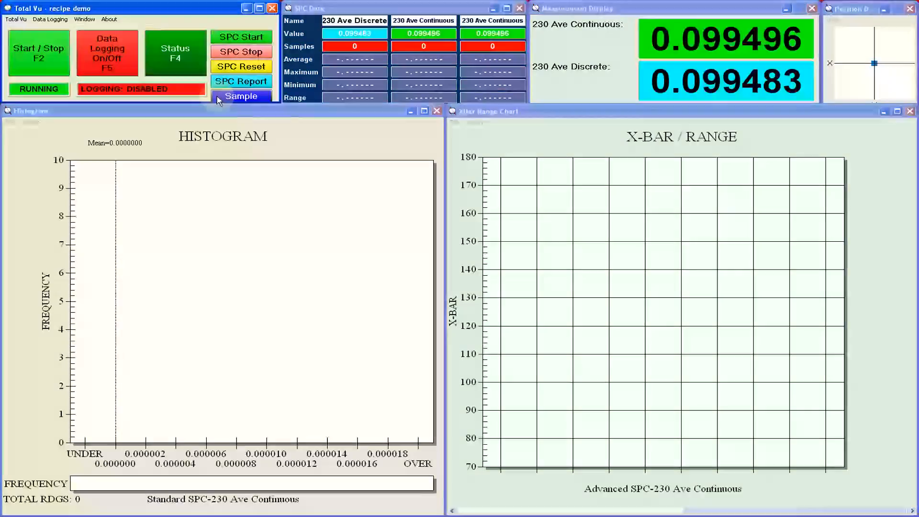
Step: Create a new window of the Custom Display type
left_click(84, 20)
left_click(117, 52)
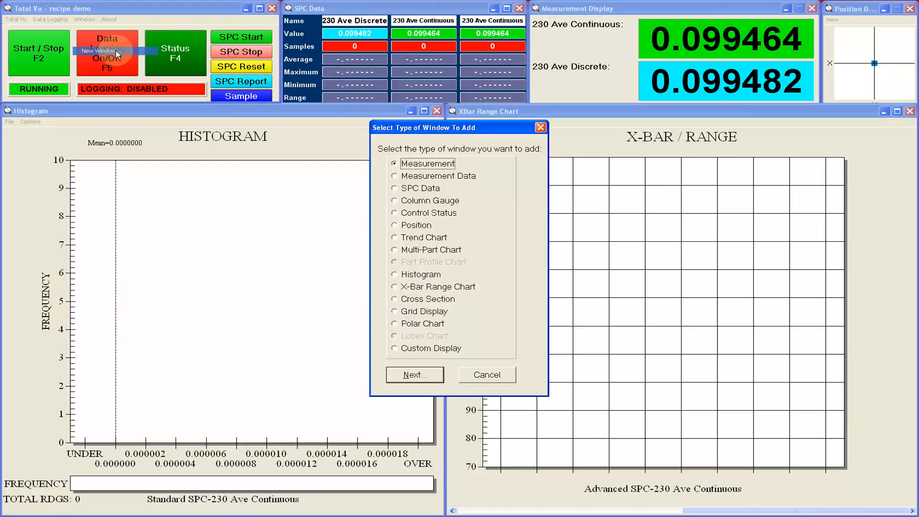
left_click(394, 349)
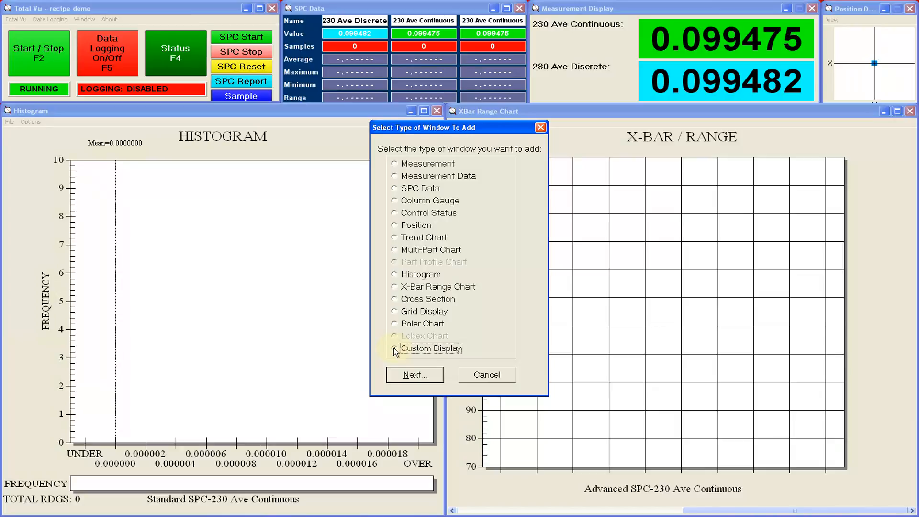
left_click(413, 375)
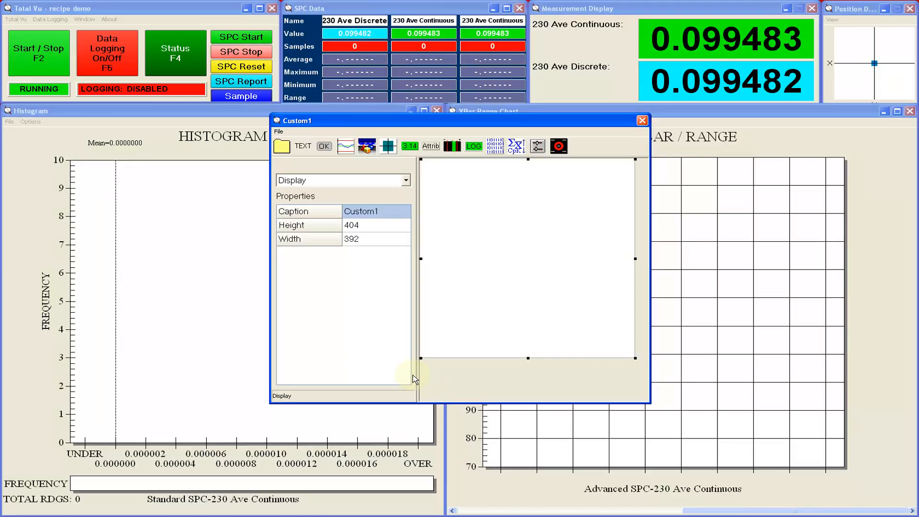
Step: Add a button to the custom display and resize it to about 230 wide and 40 high, at about left 60, top 133
left_click(324, 146)
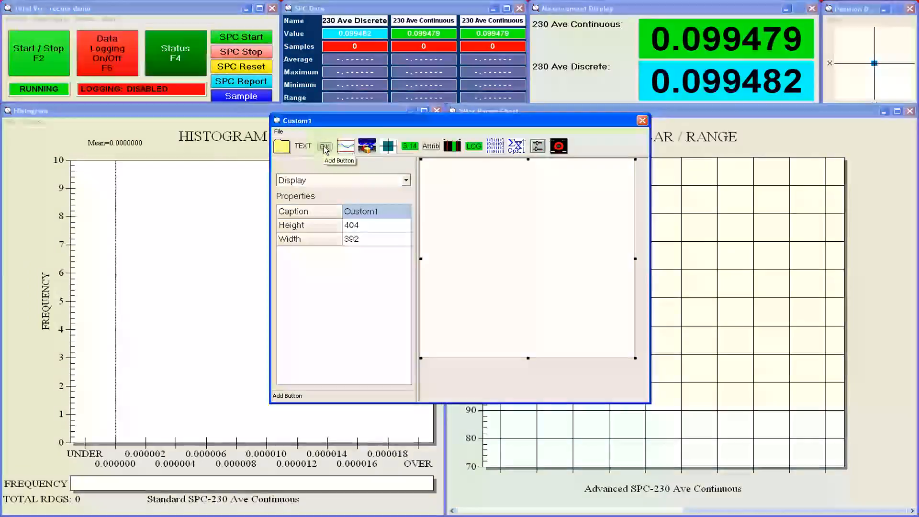
left_click(508, 249)
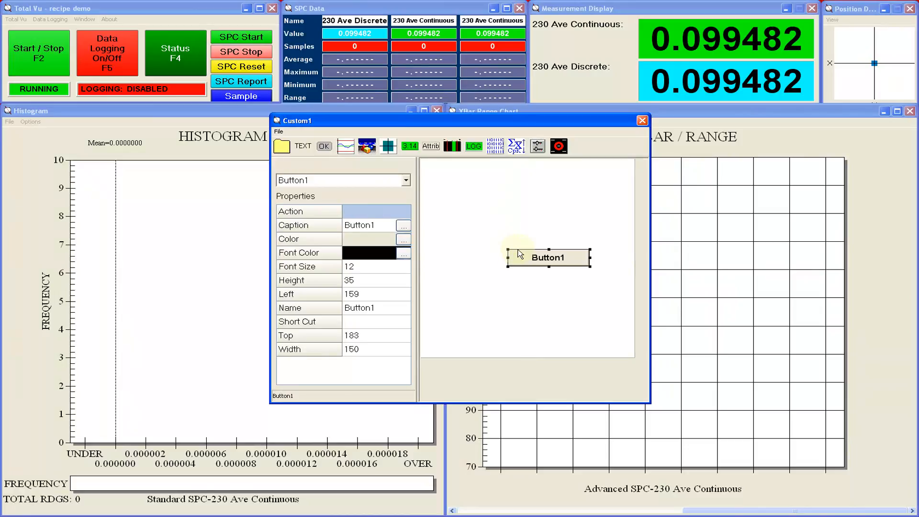
left_click_drag(524, 257, 514, 237)
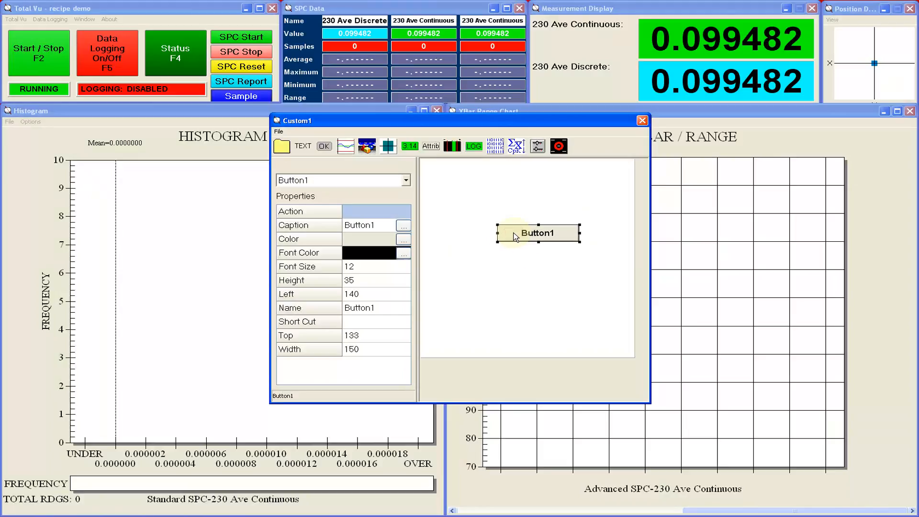
left_click_drag(497, 242, 454, 245)
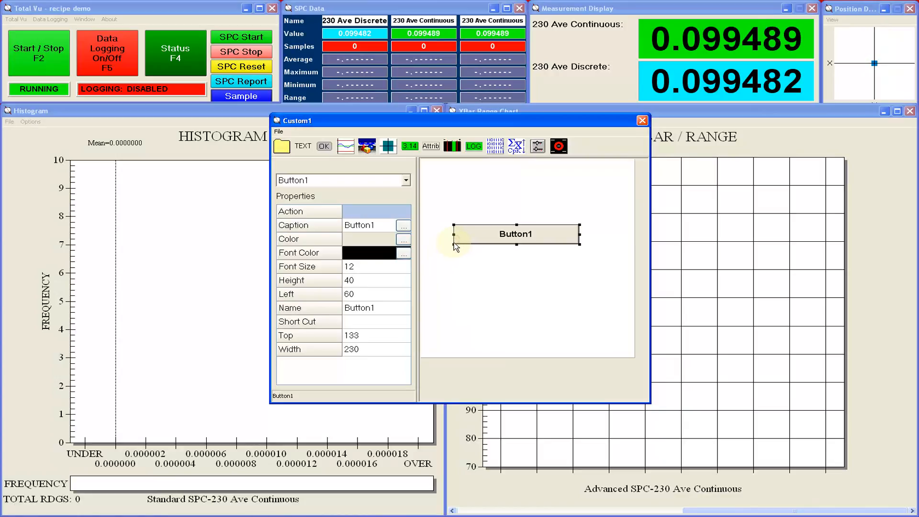
Step: Assign the Sample Discrete action to the new button on the custom display
left_click(405, 211)
left_click(406, 211)
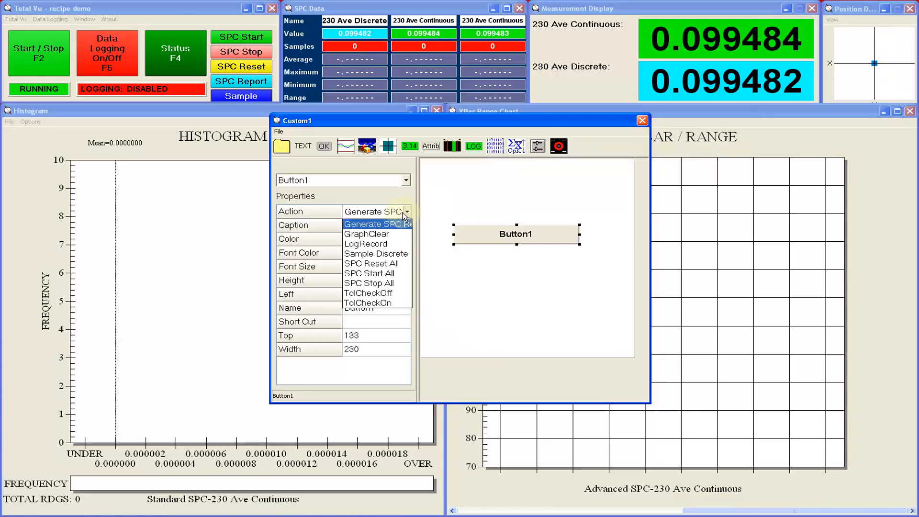
left_click(401, 254)
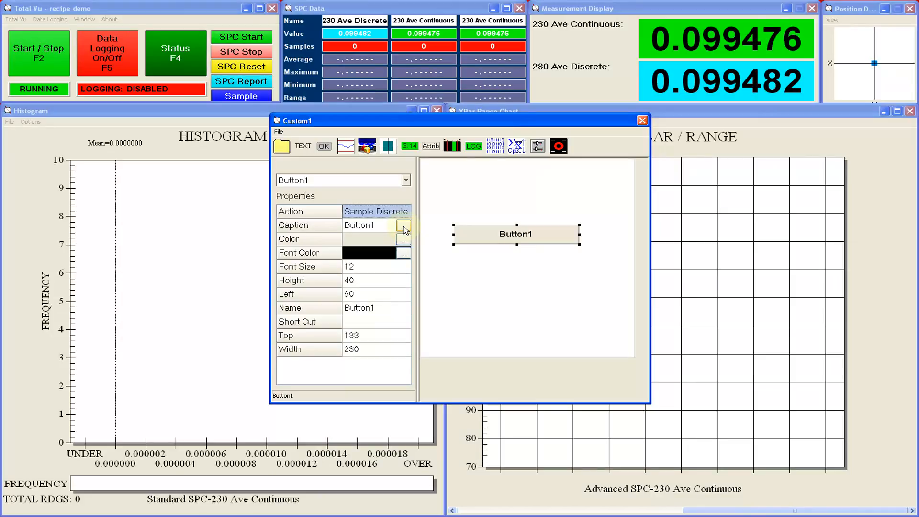
Step: Change the custom display button's caption to Sample Discrete
left_click(403, 227)
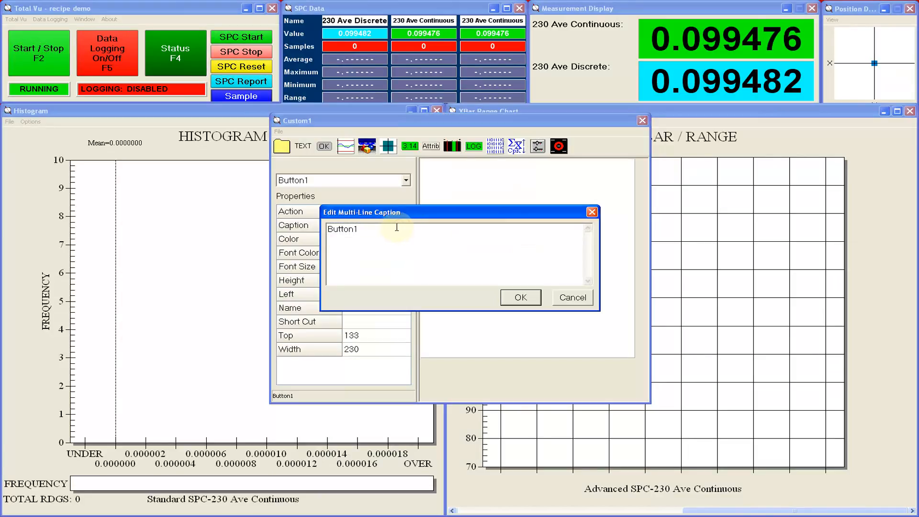
left_click_drag(394, 229, 328, 230)
type("S")
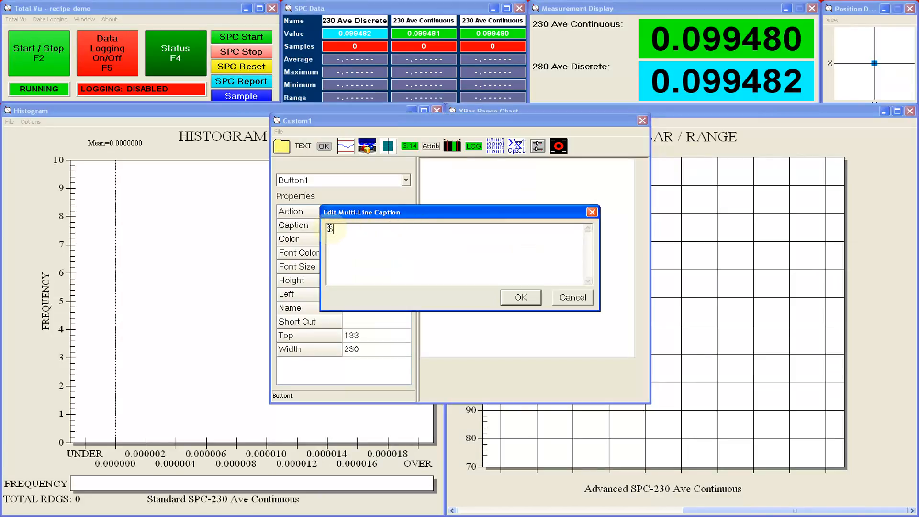
type("ample Discrete")
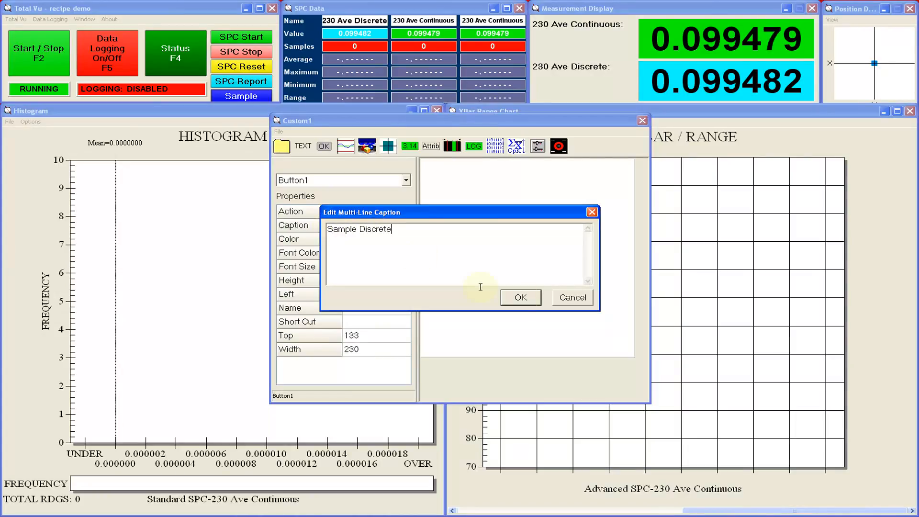
left_click(521, 297)
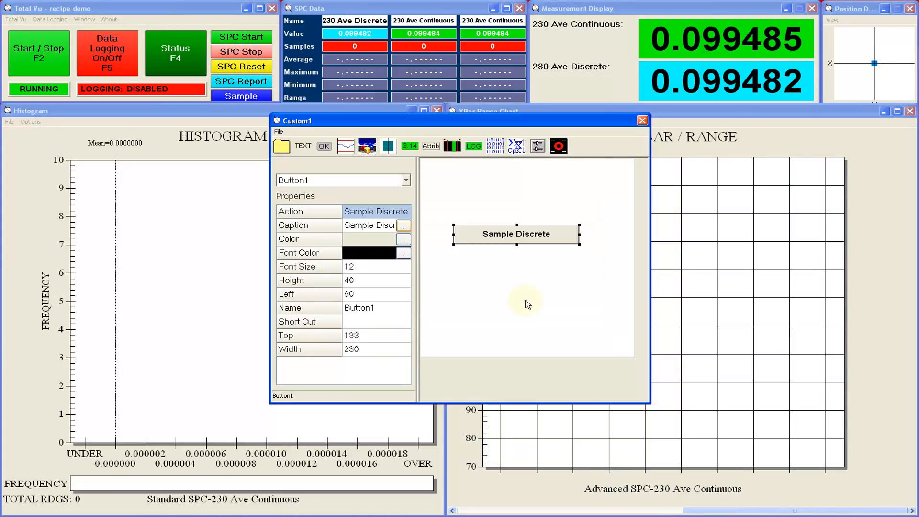
Step: Give the Sample Discrete button an orange background and keep its font color black
left_click(406, 240)
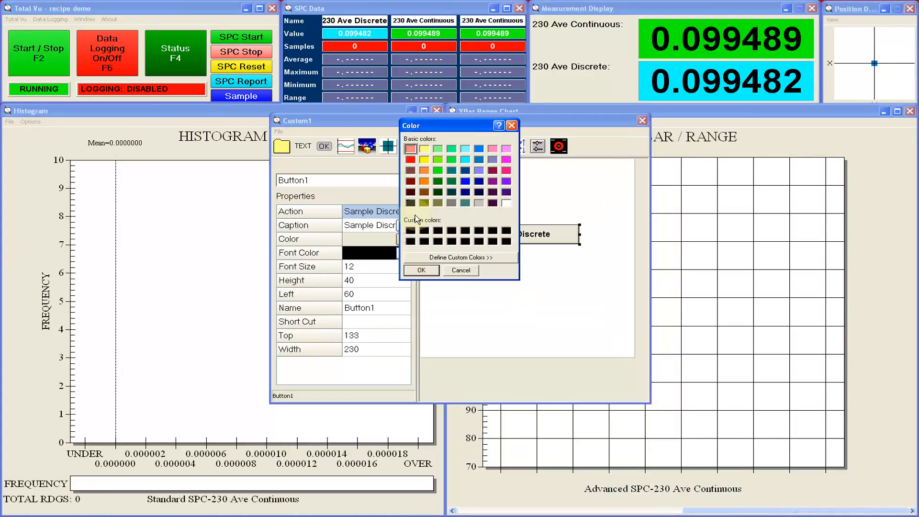
left_click(424, 181)
left_click(416, 269)
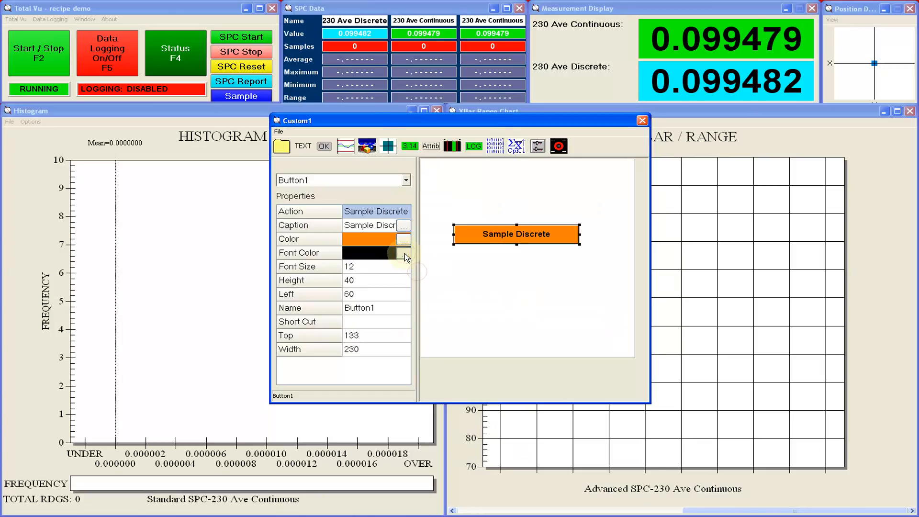
left_click(403, 253)
left_click(416, 269)
Step: Review the Sample Discrete button's name, available shortcut keys, top and width properties
left_click(378, 308)
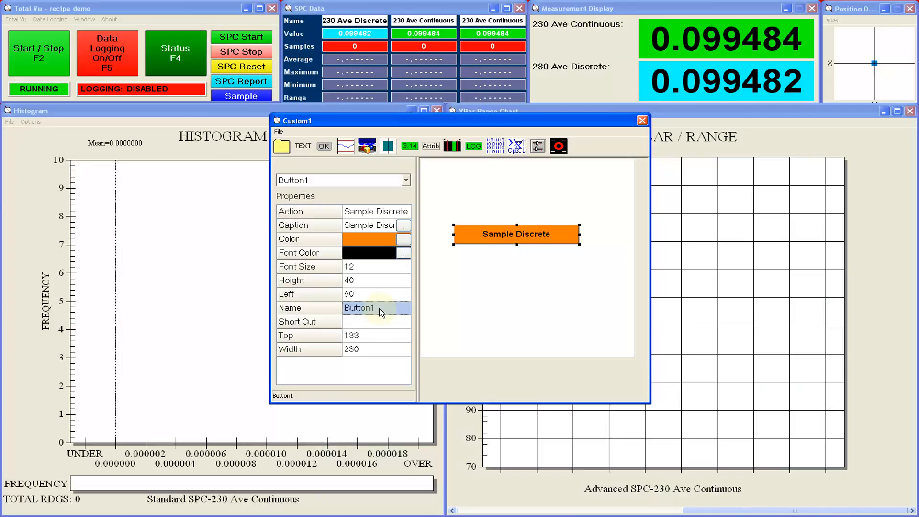
left_click(376, 322)
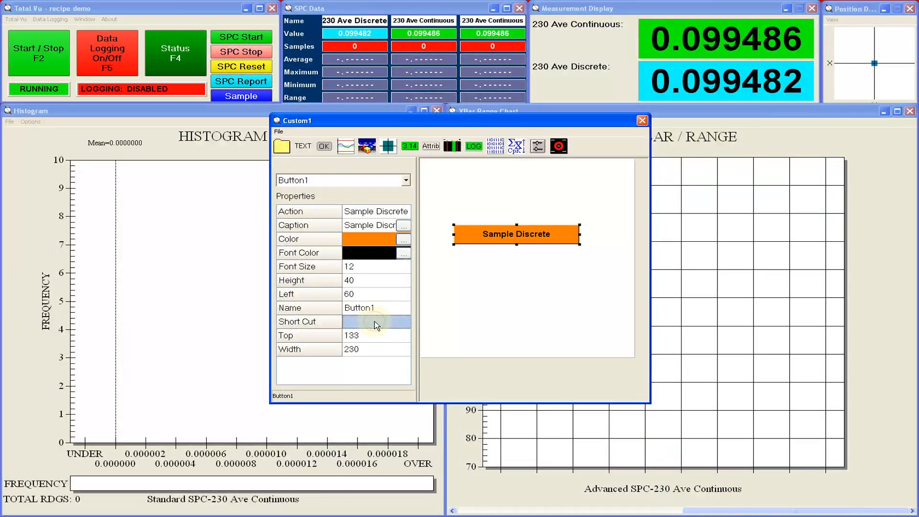
left_click(376, 325)
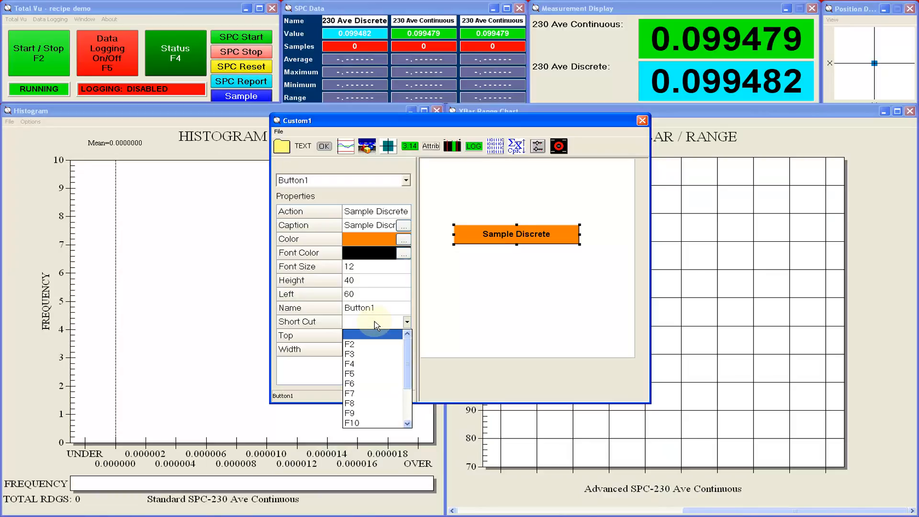
left_click(377, 325)
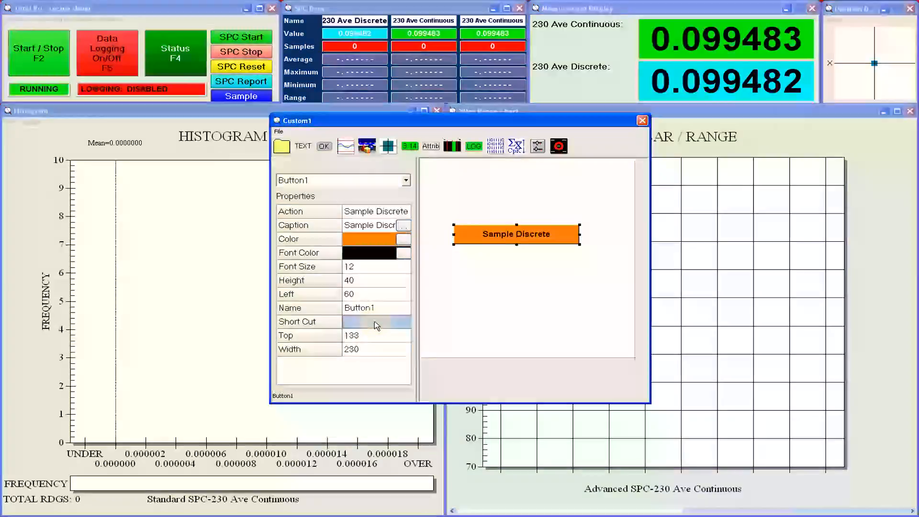
left_click(370, 336)
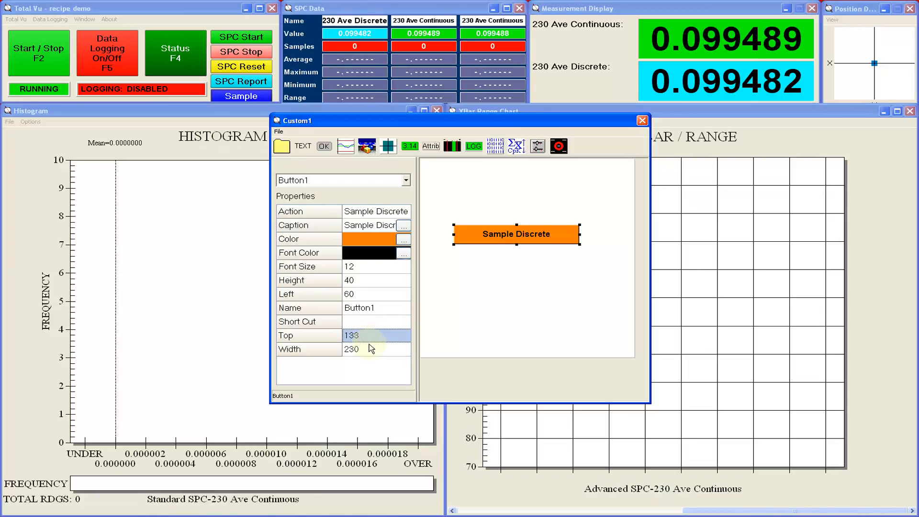
left_click(370, 349)
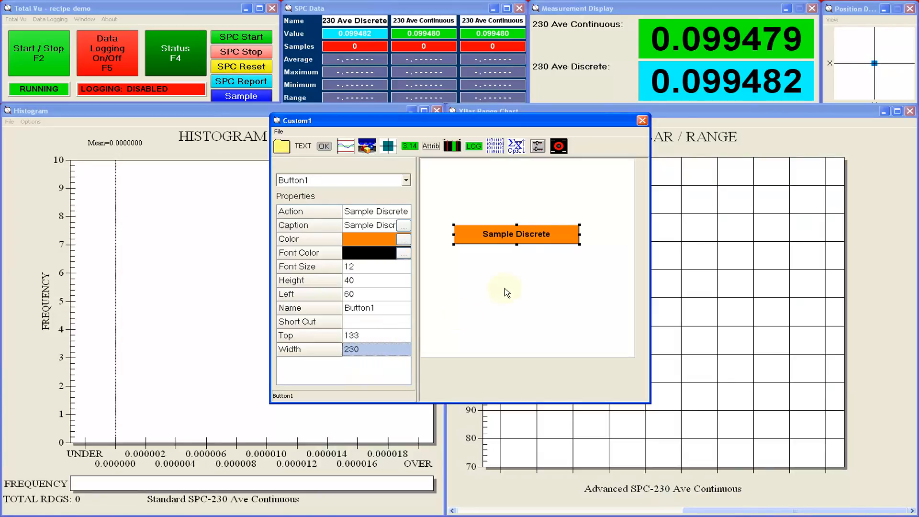
Step: Close the custom display editor with its changes saved, and move the Custom1 window over the histogram
left_click(642, 121)
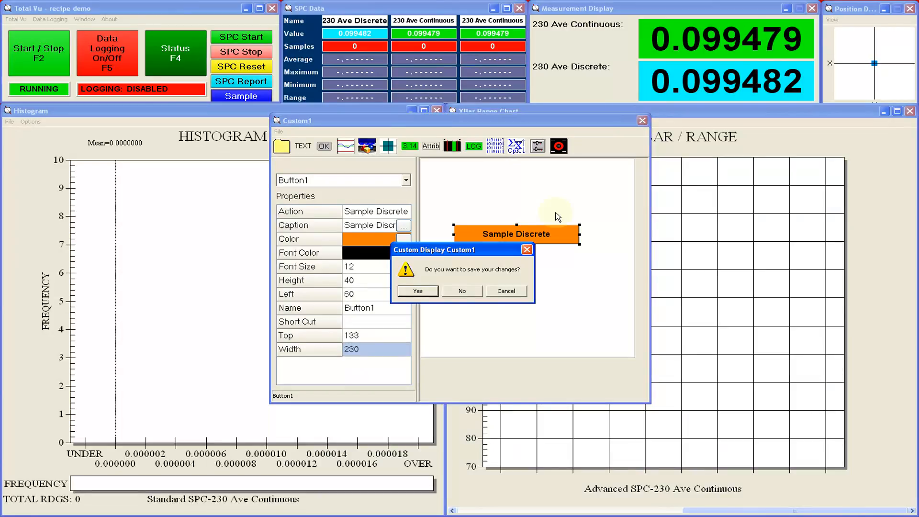
left_click(413, 293)
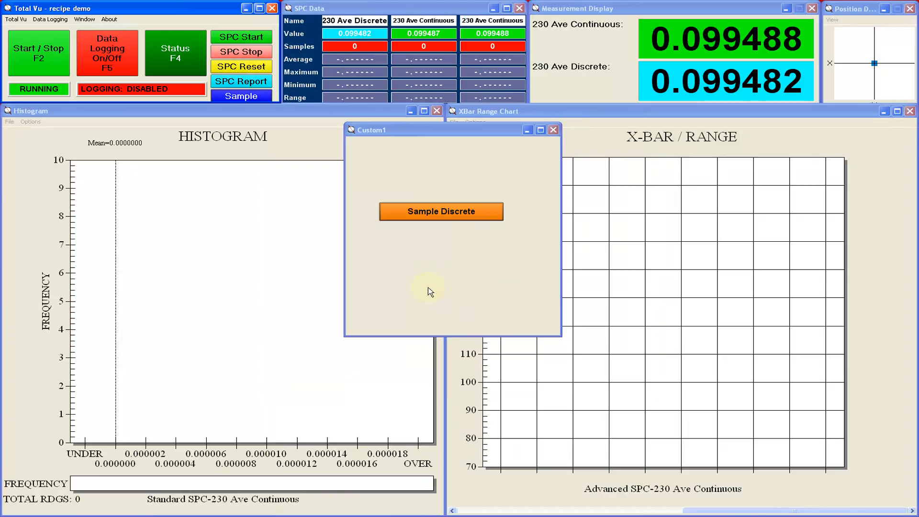
left_click_drag(452, 134, 363, 166)
left_click_drag(148, 157, 244, 194)
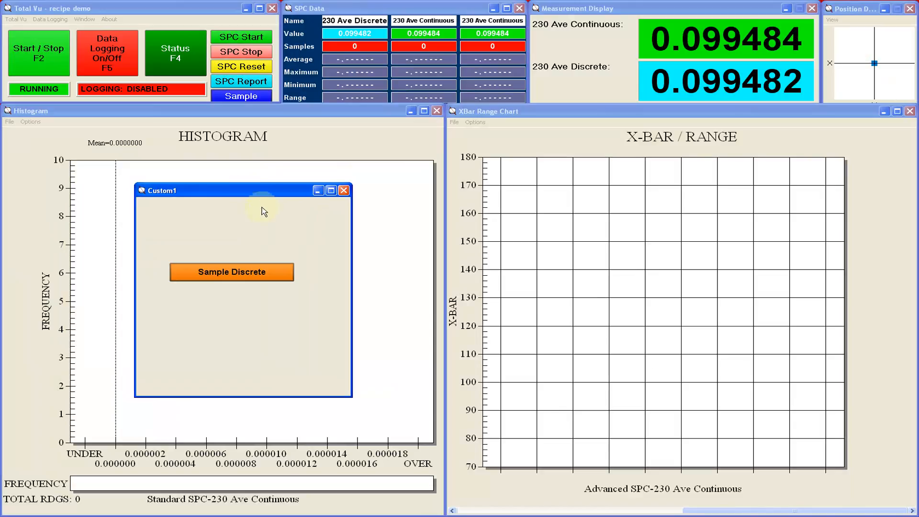
Step: Trigger the Sample Discrete button on the custom display several times to take new discrete samples
left_click(275, 276)
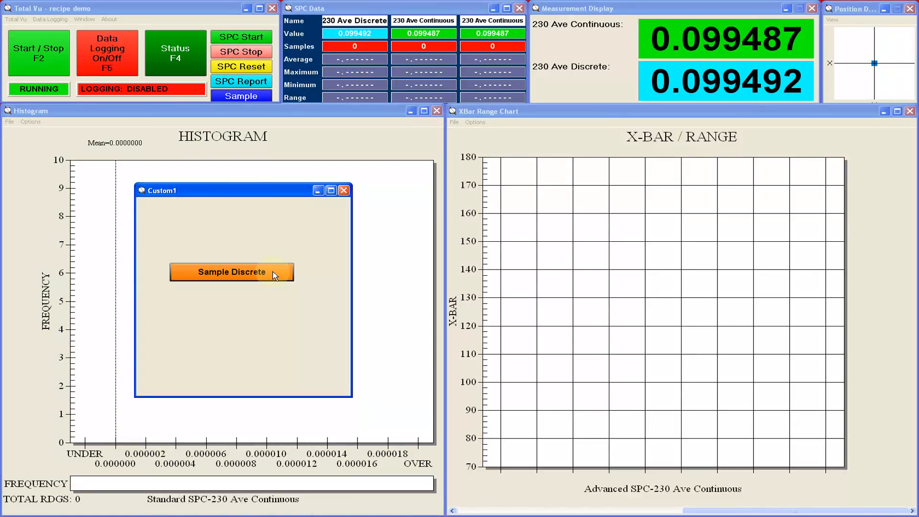
left_click(275, 275)
left_click(274, 275)
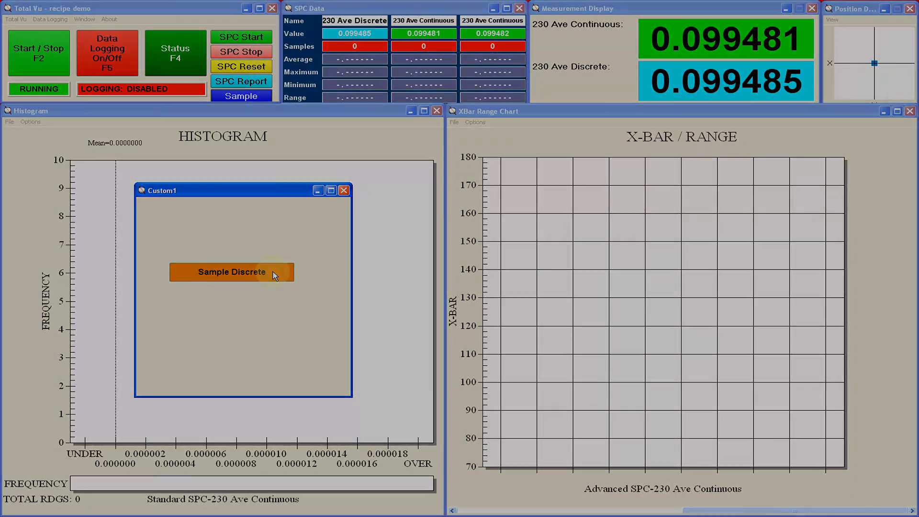
left_click(274, 273)
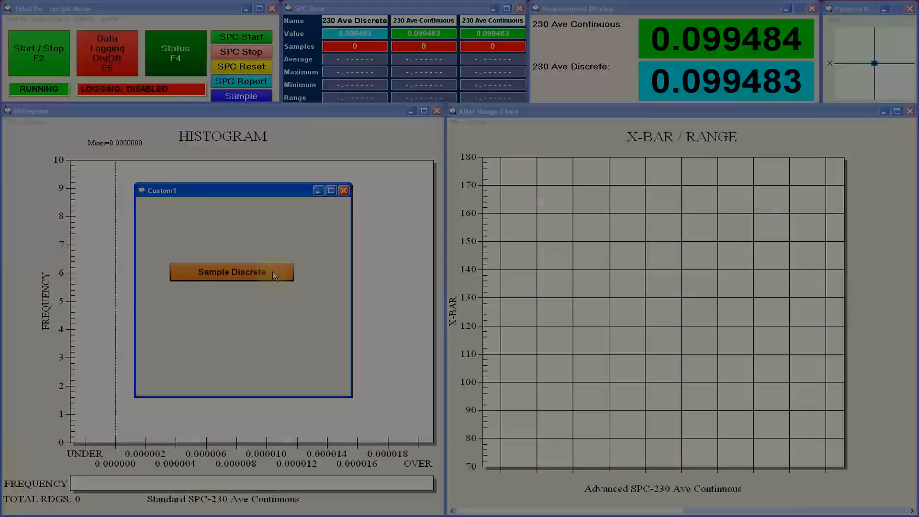